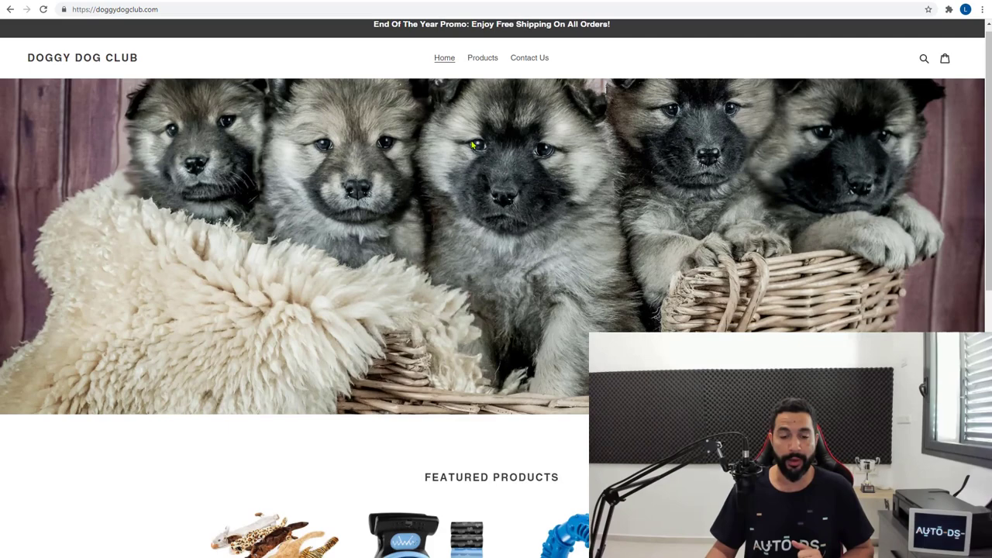
Step: Open the Dog Chew Toys product page and check its $12.99 price with blue selected
scroll(472, 144, "down", 3)
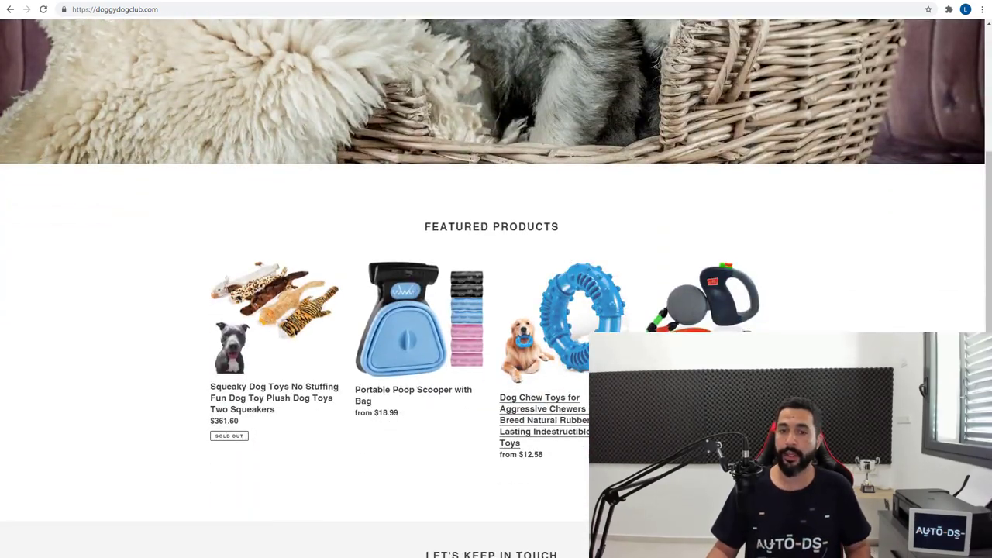
left_click(586, 334)
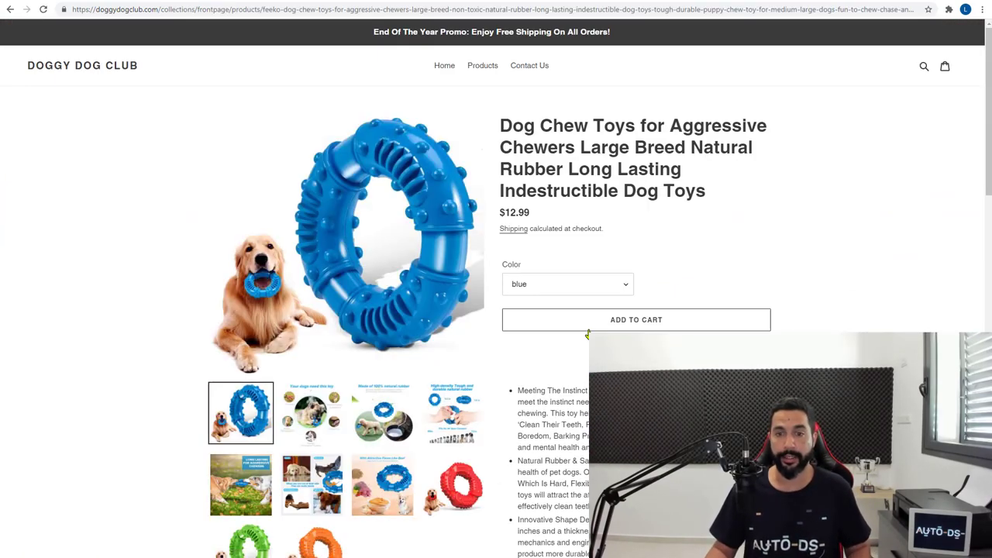
left_click(563, 289)
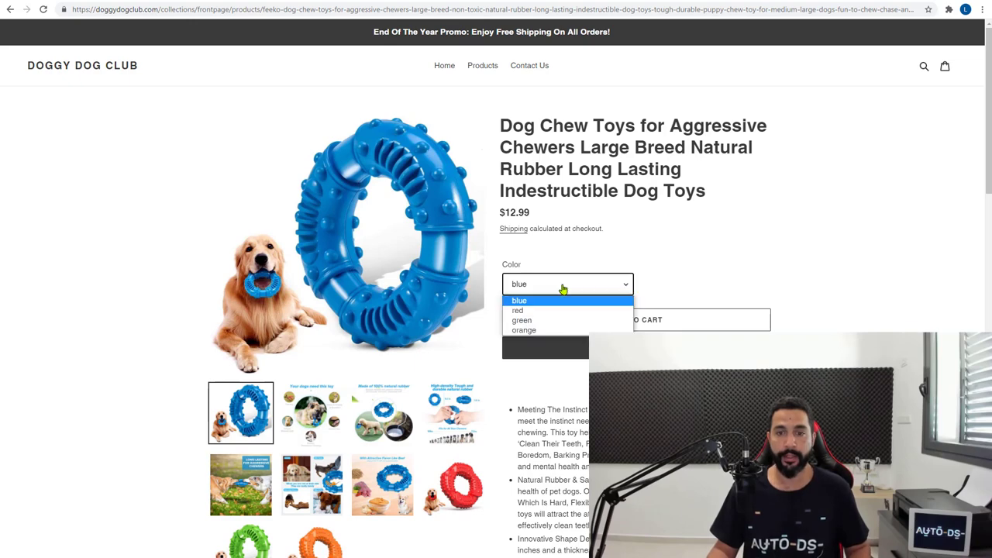
left_click(562, 287)
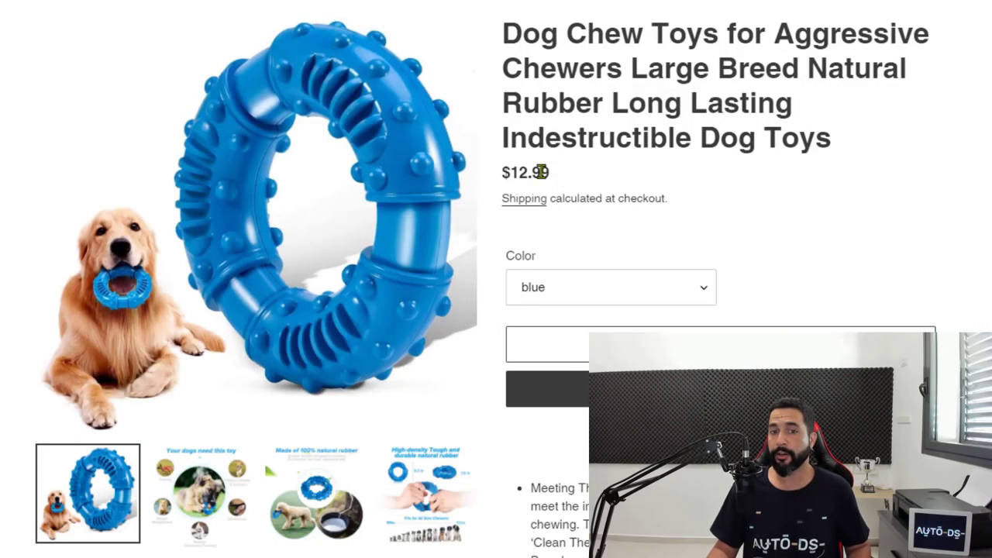
left_click_drag(530, 212, 506, 212)
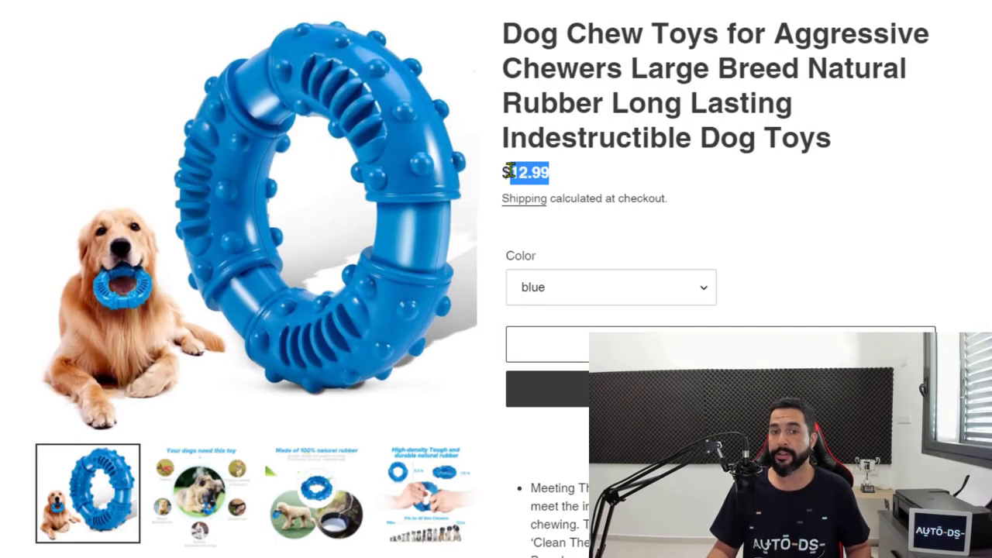
left_click(507, 176)
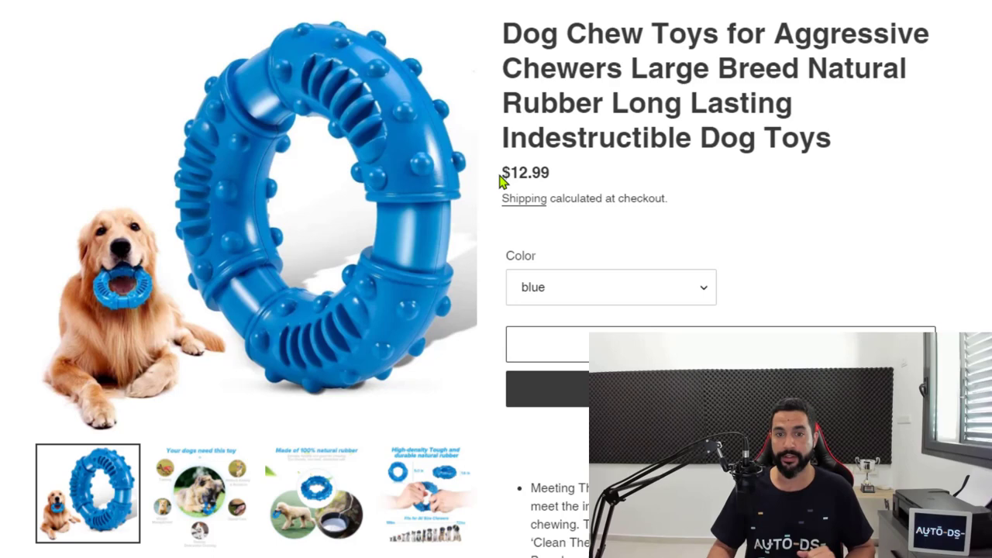
Step: Switch the chew toy's colour to red, then green, and finally orange
left_click(648, 288)
left_click(578, 328)
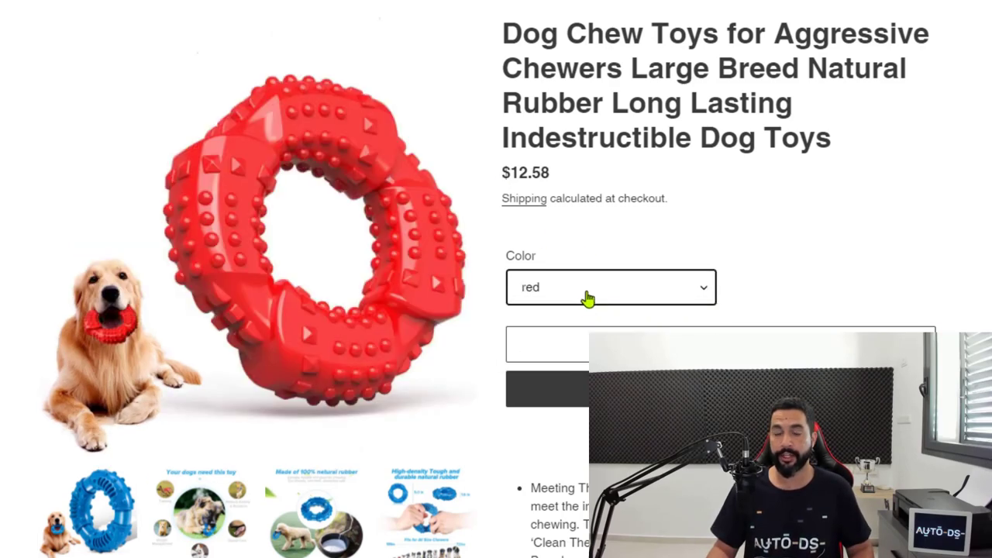
left_click(587, 299)
left_click(571, 346)
left_click(587, 295)
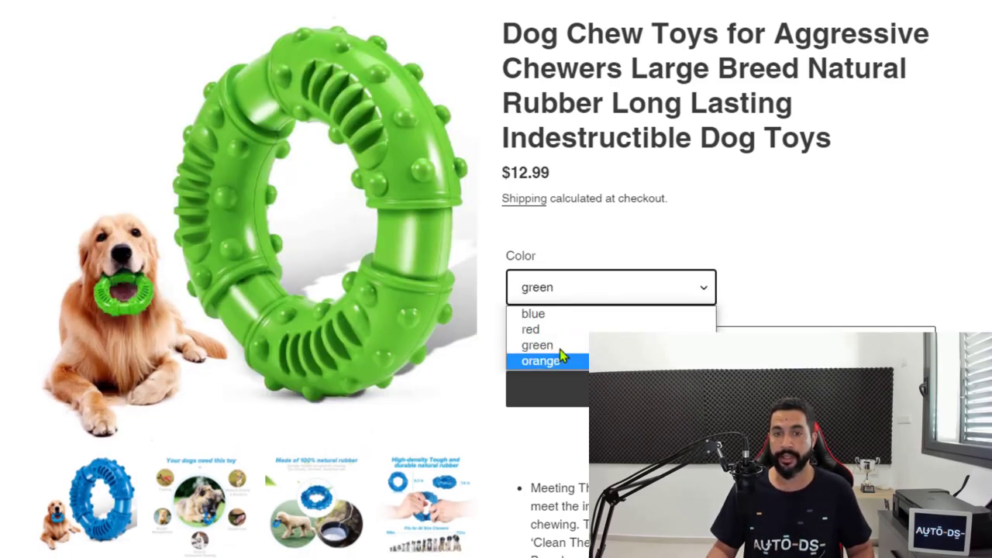
left_click(557, 360)
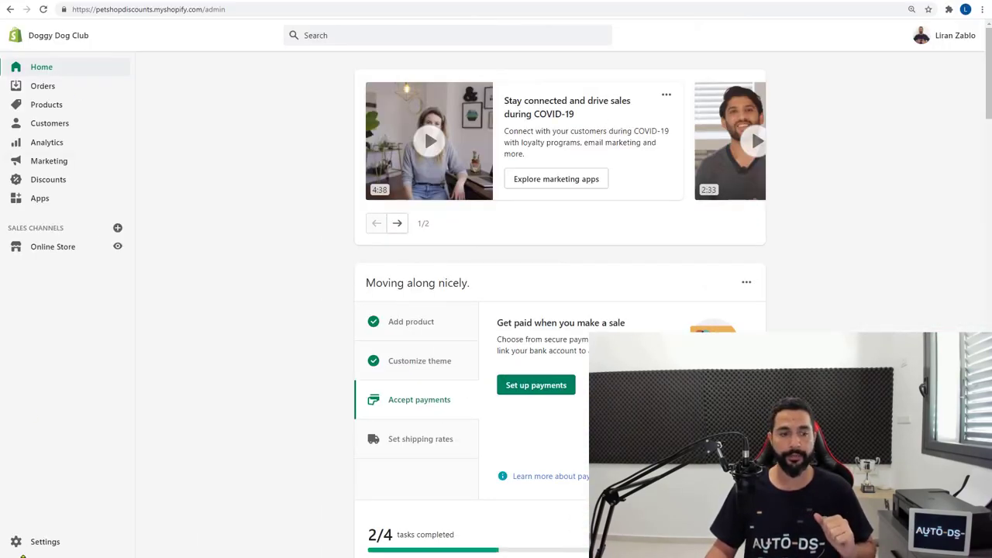
Step: In General settings, keep US Dollar (USD) selected as the store currency
left_click(39, 543)
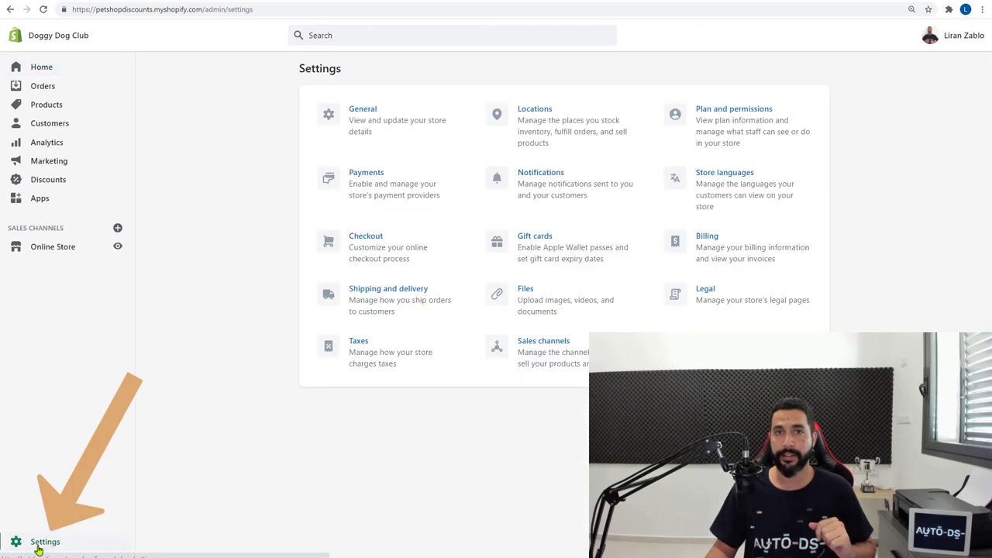
left_click(360, 111)
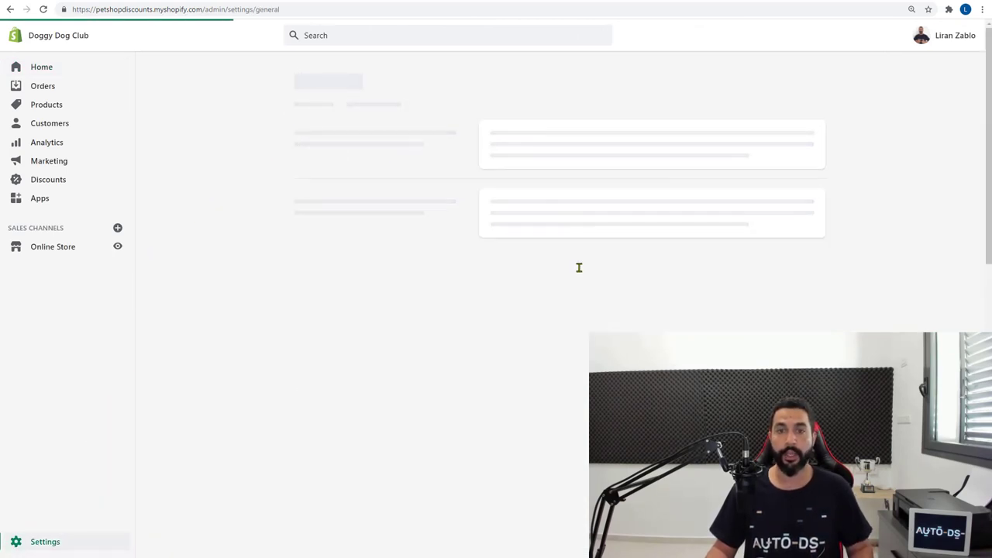
scroll(811, 235, "down", 6)
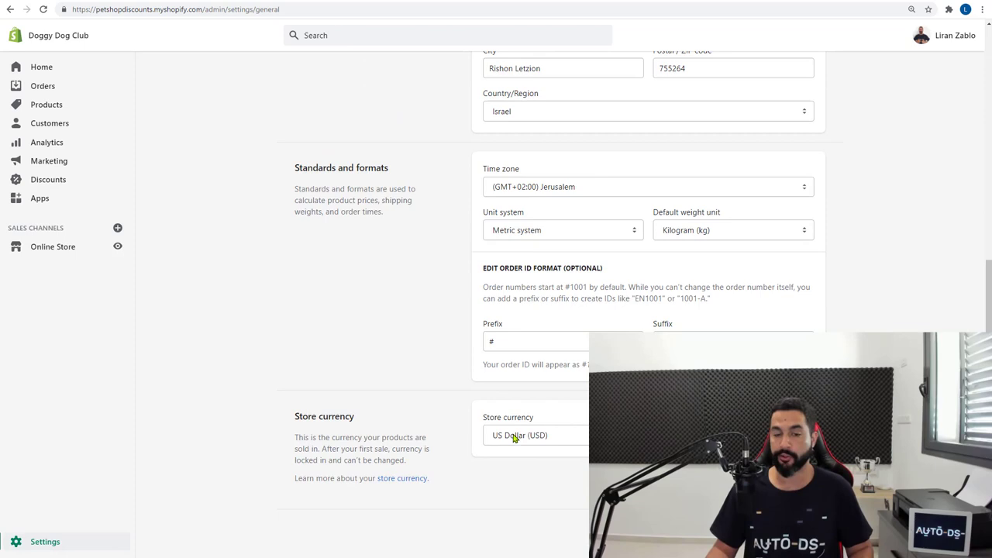
left_click(526, 438)
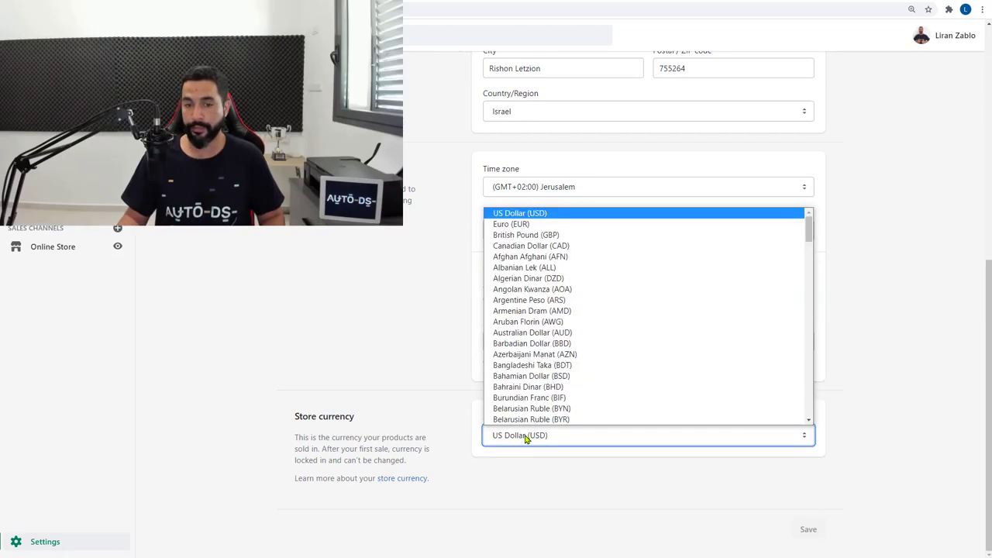
left_click(528, 217)
left_click(540, 460)
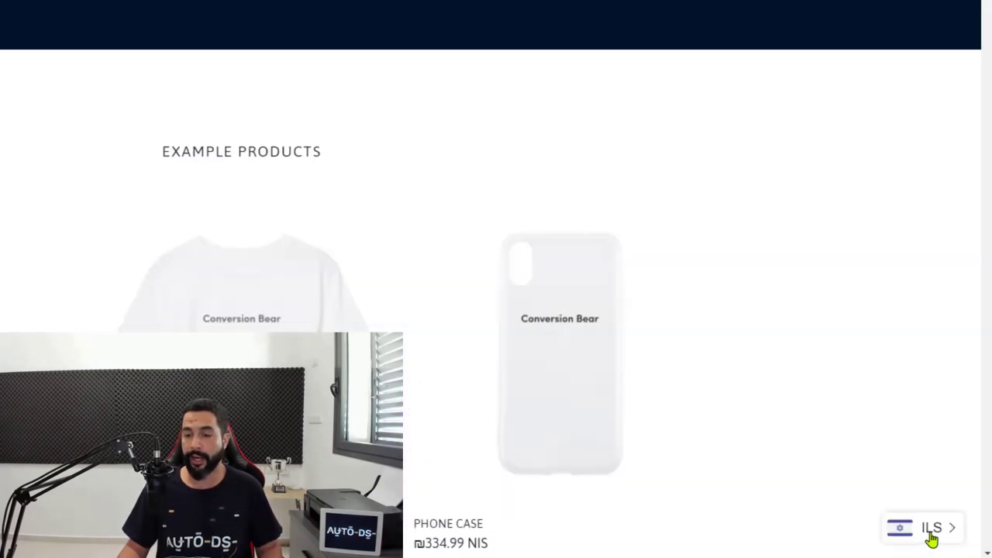
Step: Switch the demo storefront's display currency from ILS to USD
left_click(933, 534)
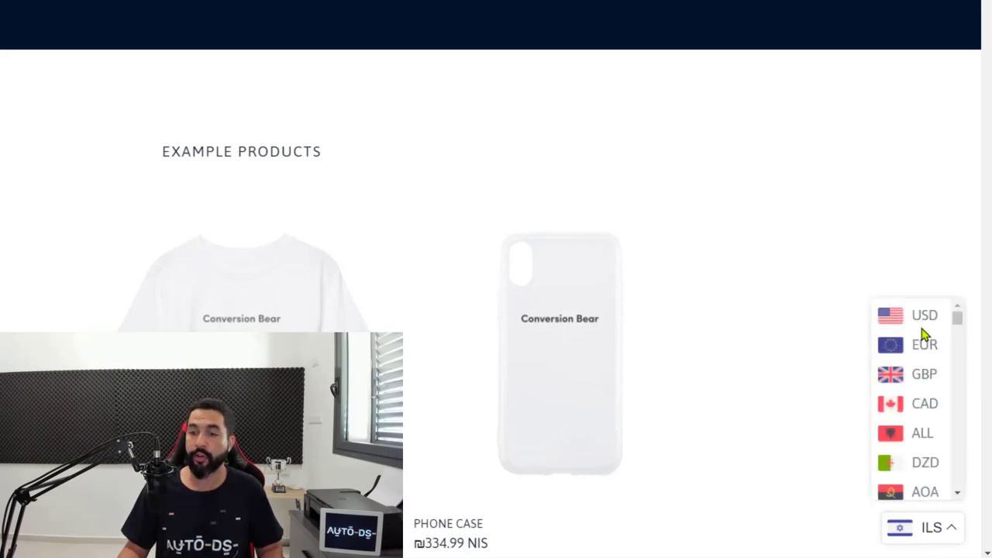
scroll(922, 329, "down", 3)
scroll(913, 379, "up", 4)
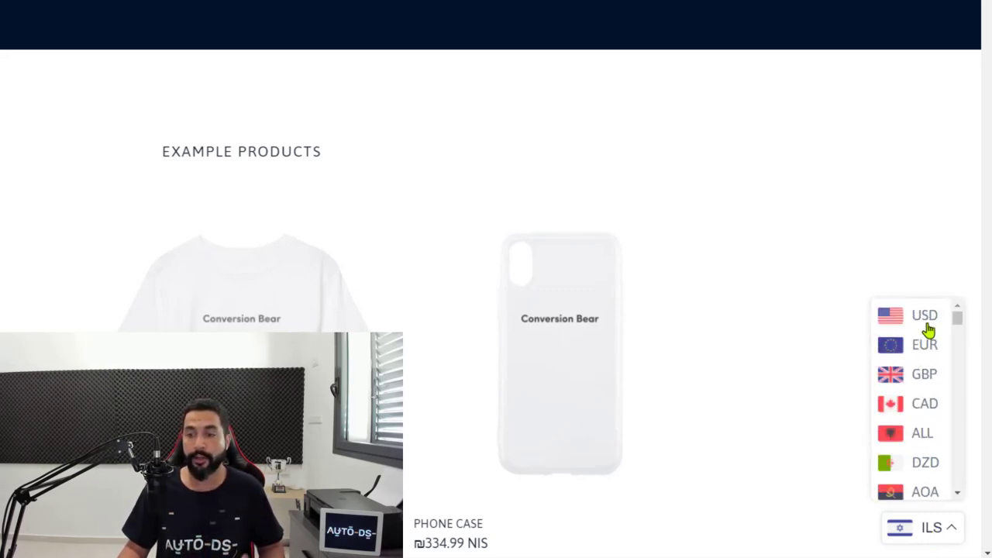
left_click(927, 322)
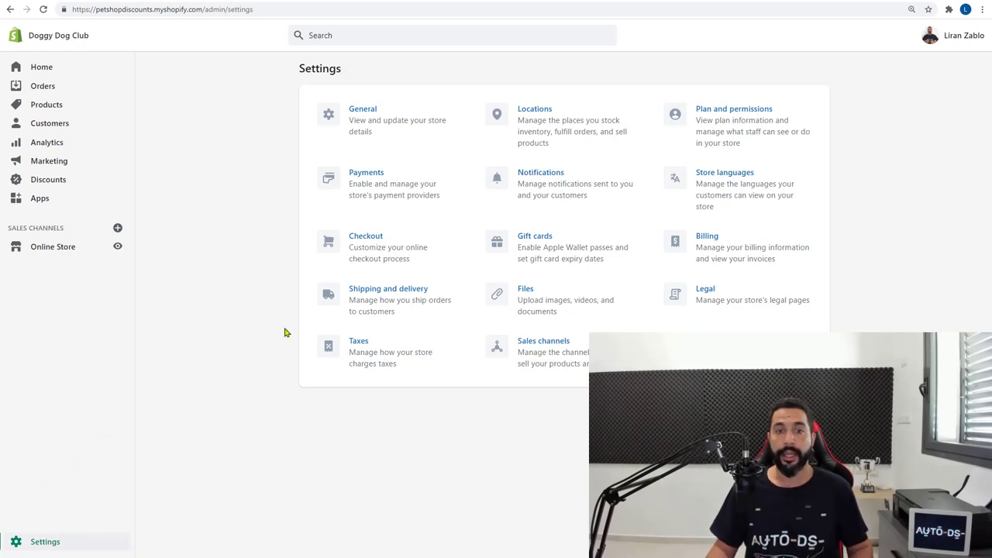
Step: Open Payments settings and review the connected PayPal Express Checkout account details
left_click(363, 183)
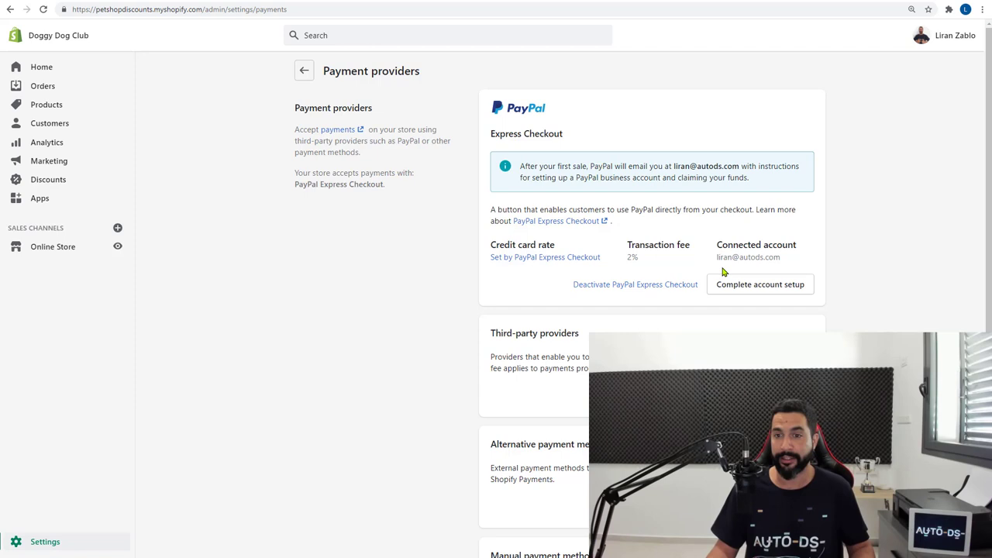
left_click_drag(715, 257, 789, 259)
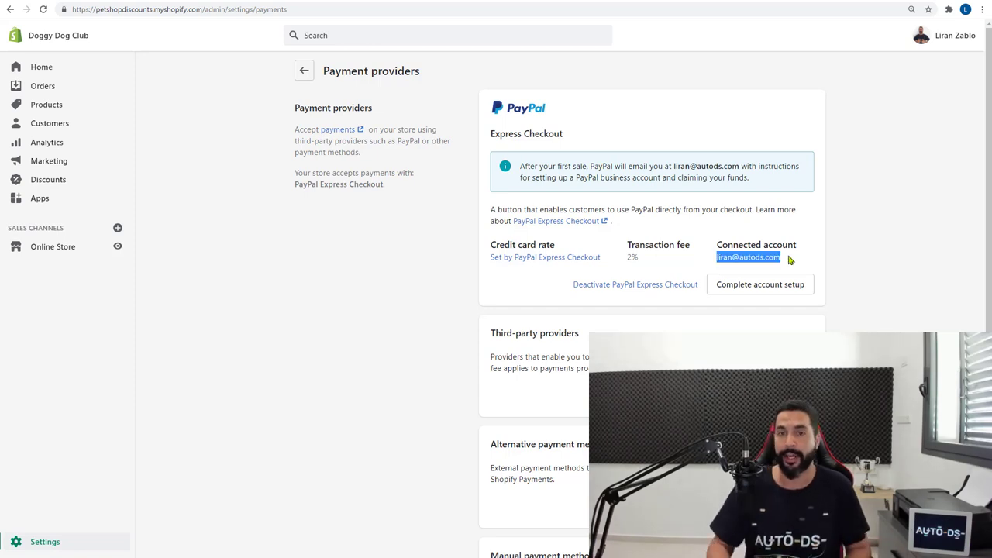
left_click(846, 234)
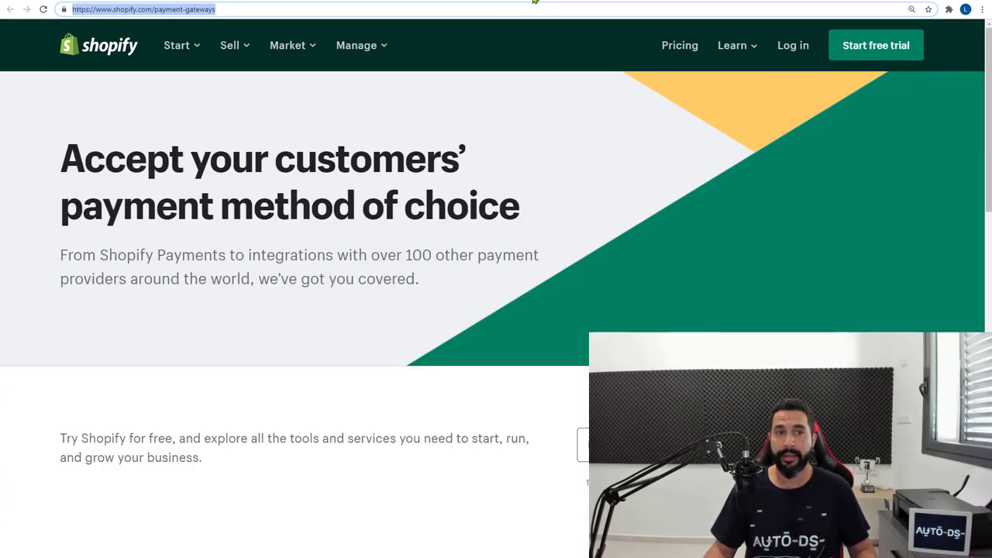
Step: Browse the payment-gateways page's regions: Africa, Asia, then Europe
scroll(422, 163, "down", 1)
scroll(422, 170, "down", 3)
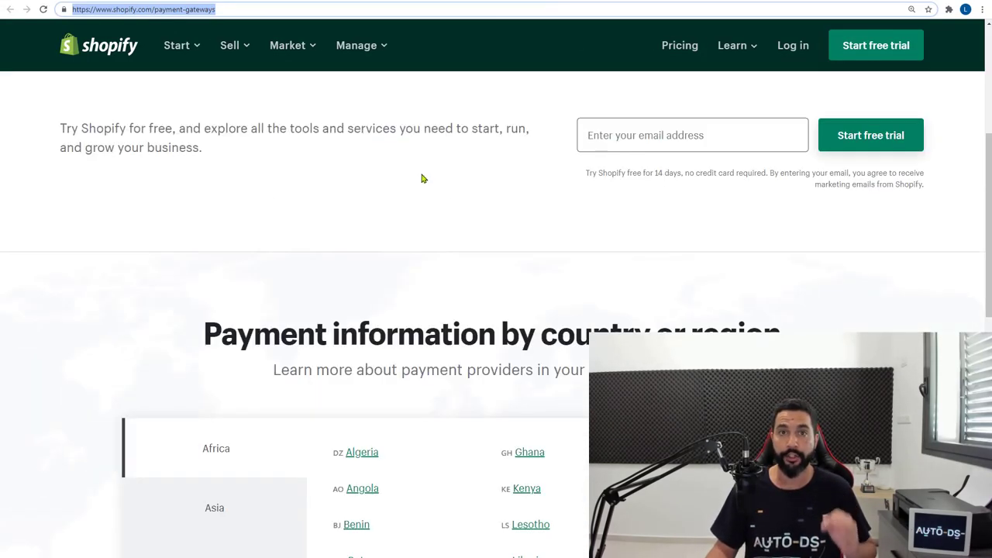
scroll(414, 201, "down", 2)
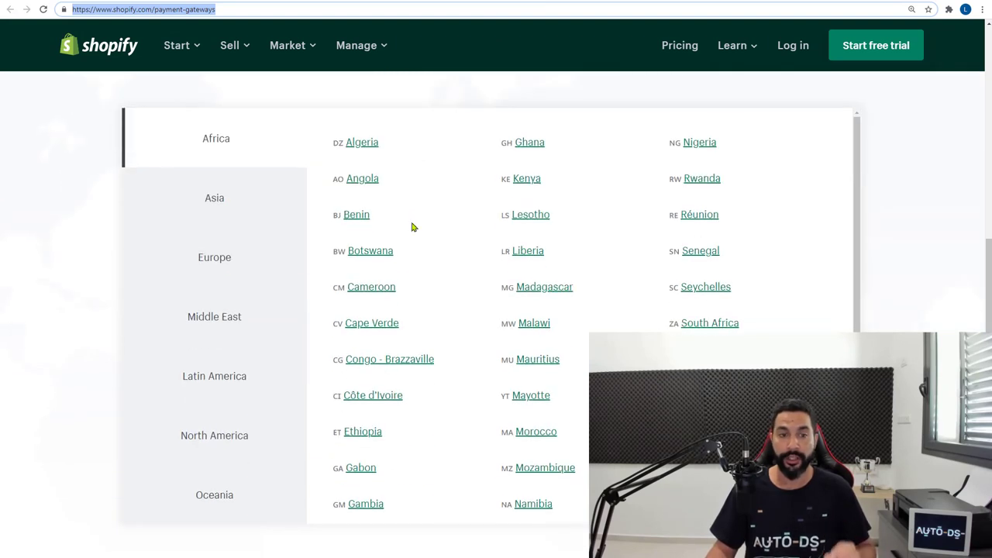
scroll(437, 169, "down", 1)
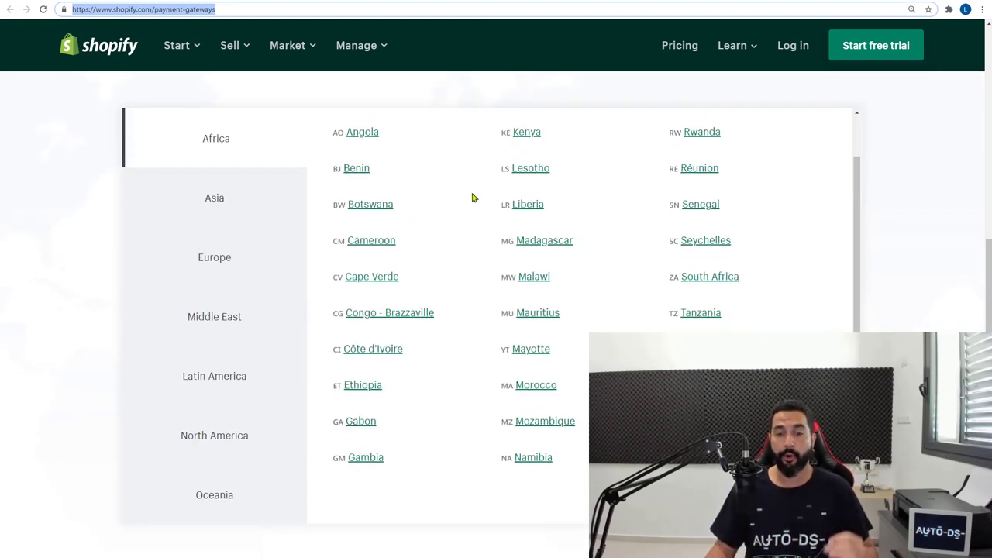
left_click(465, 230)
scroll(462, 231, "up", 1)
left_click(206, 200)
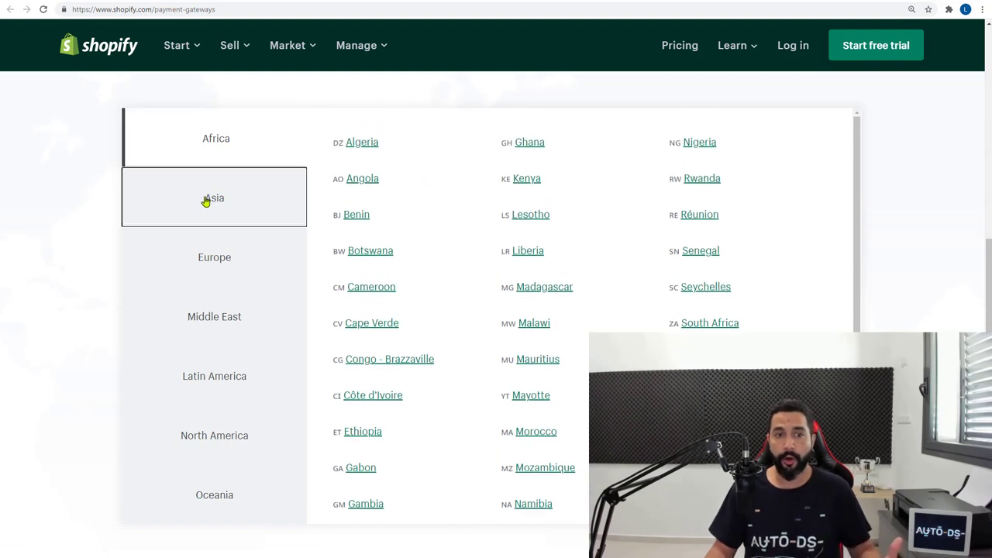
left_click(205, 258)
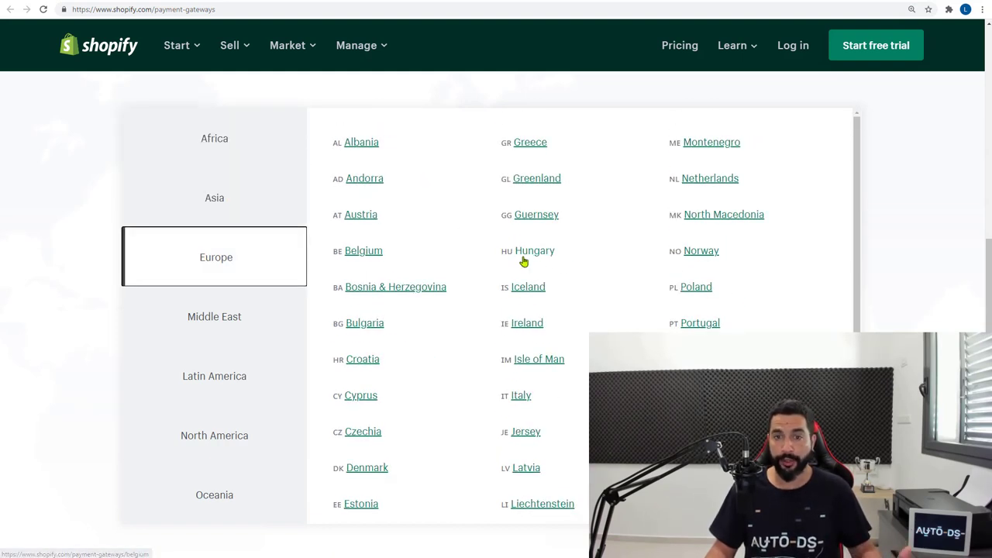
Step: Open Hungary's payment options and scroll through its available providers
left_click(532, 258)
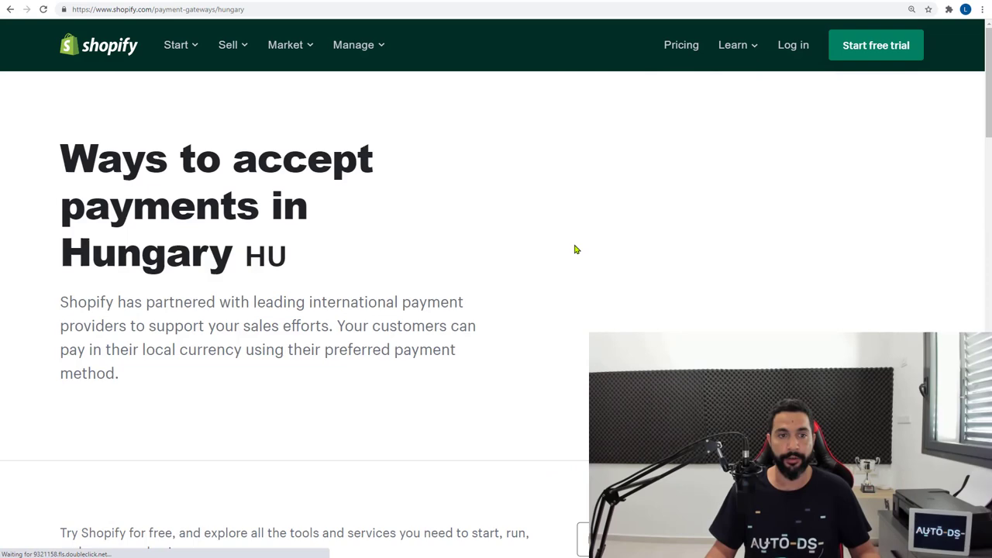
scroll(341, 169, "down", 3)
scroll(337, 172, "down", 7)
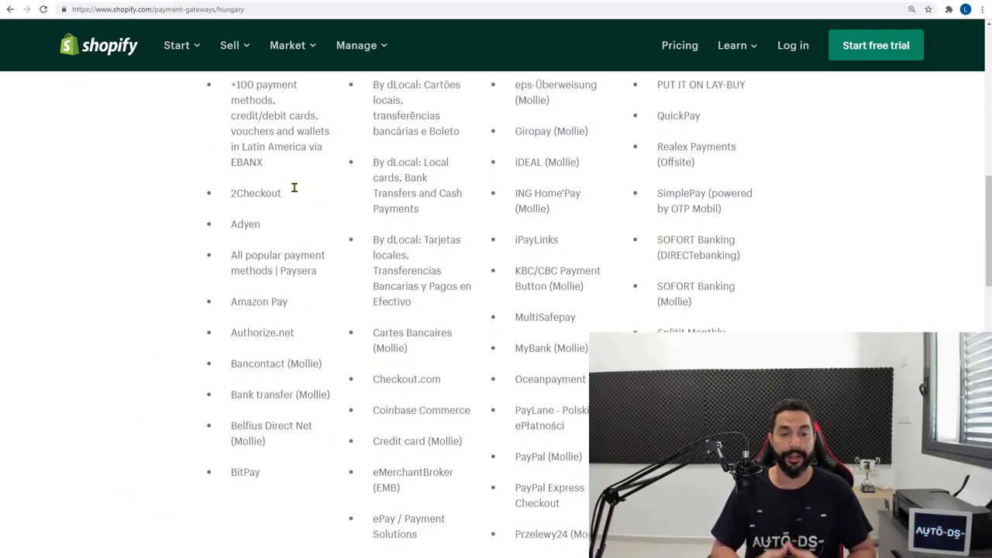
scroll(439, 206, "down", 1)
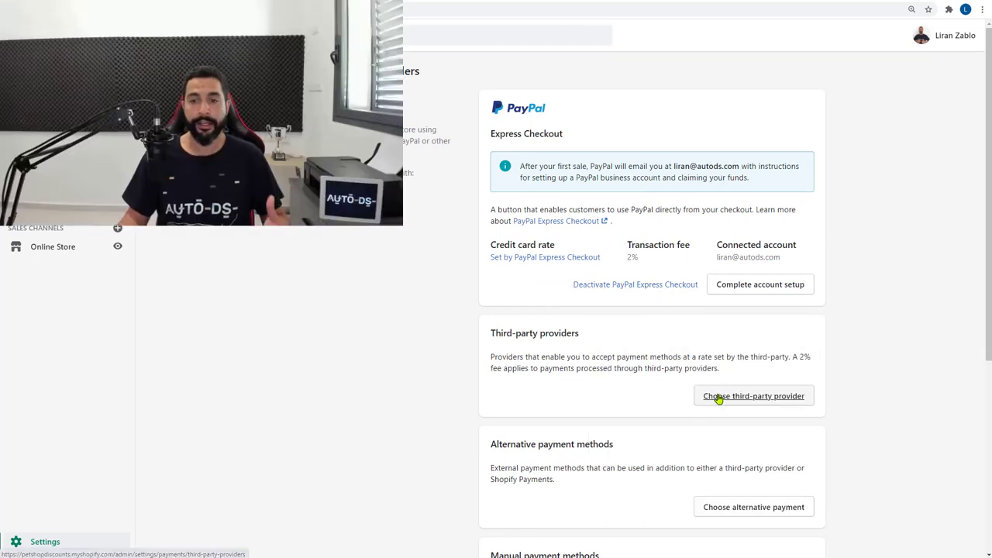
Step: Open the third-party payment providers list and scroll through the available providers
left_click(719, 397)
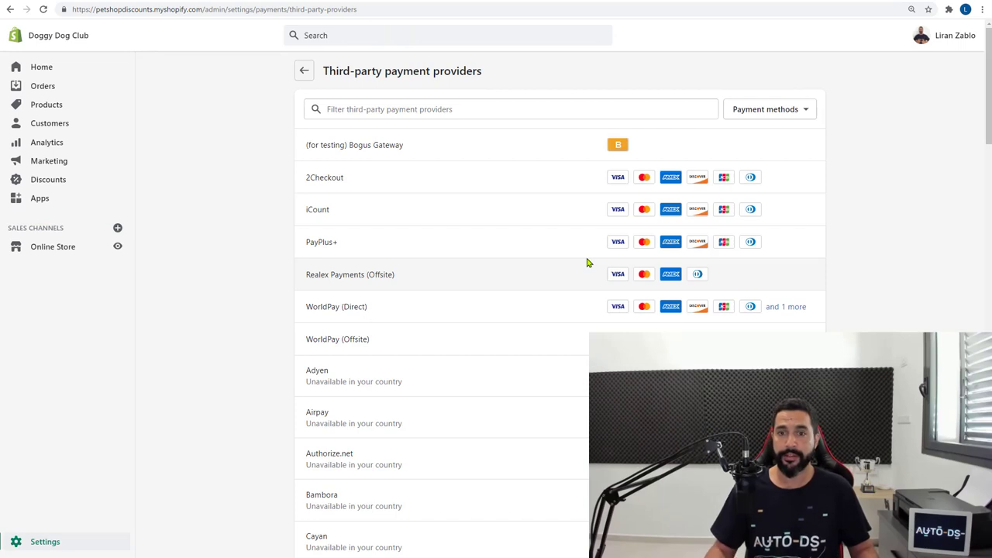
scroll(497, 205, "down", 2)
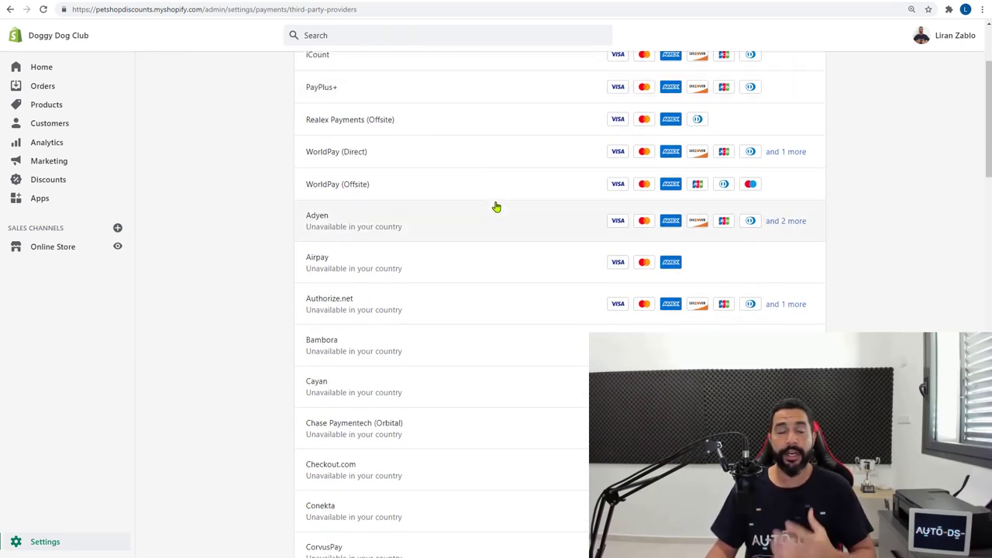
scroll(496, 207, "down", 4)
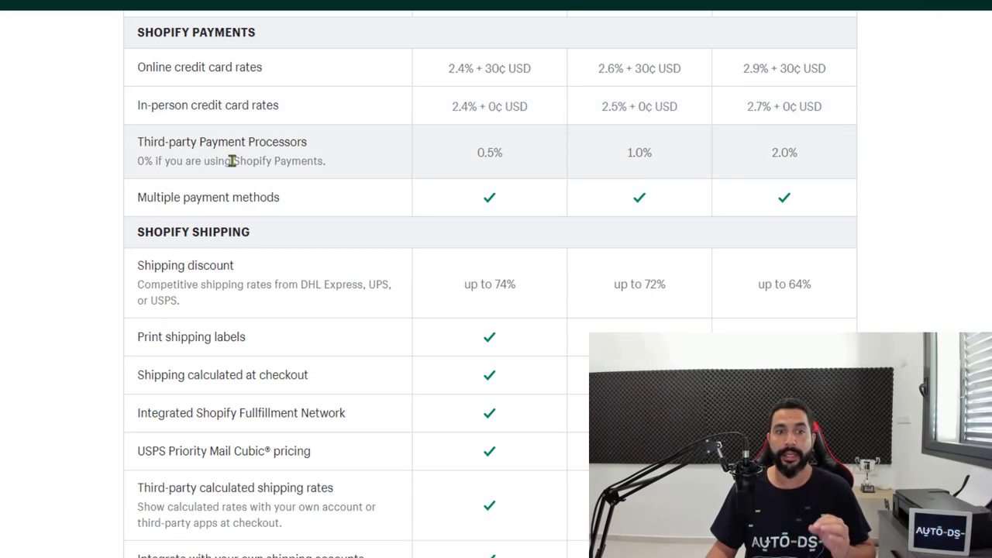
Step: Highlight the 2.0% fee and Third-party Payment Processors row in the pricing table
left_click_drag(754, 159, 798, 152)
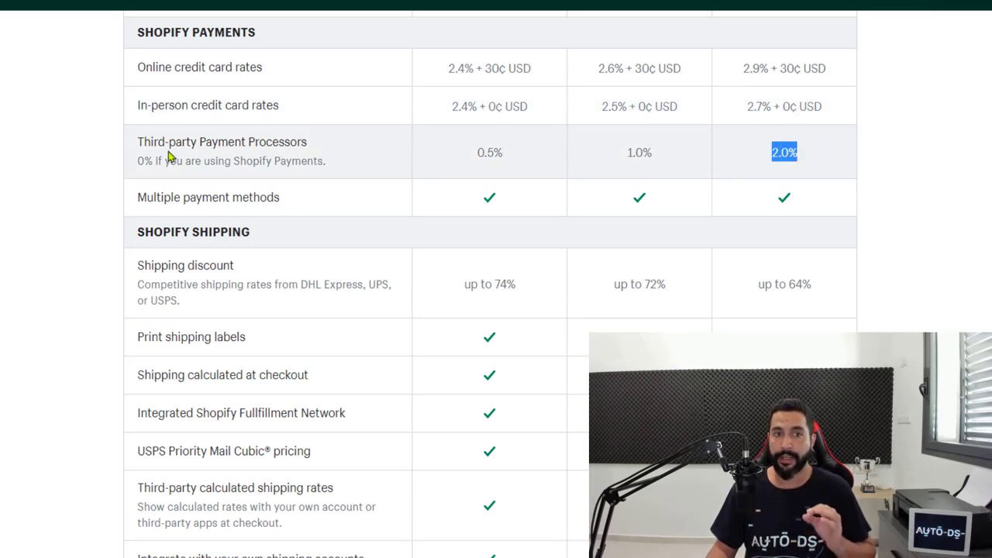
left_click_drag(143, 141, 307, 142)
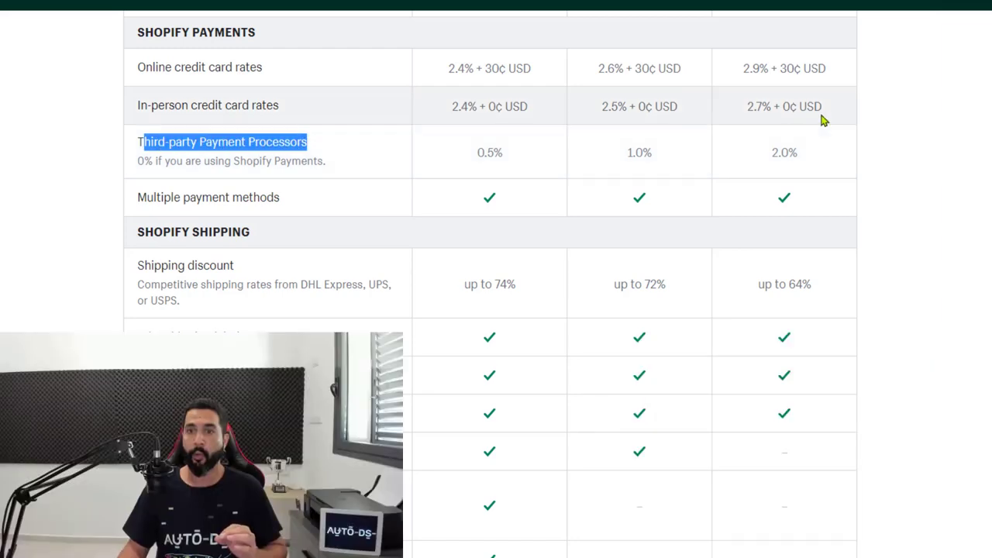
left_click(822, 120)
scroll(814, 151, "up", 5)
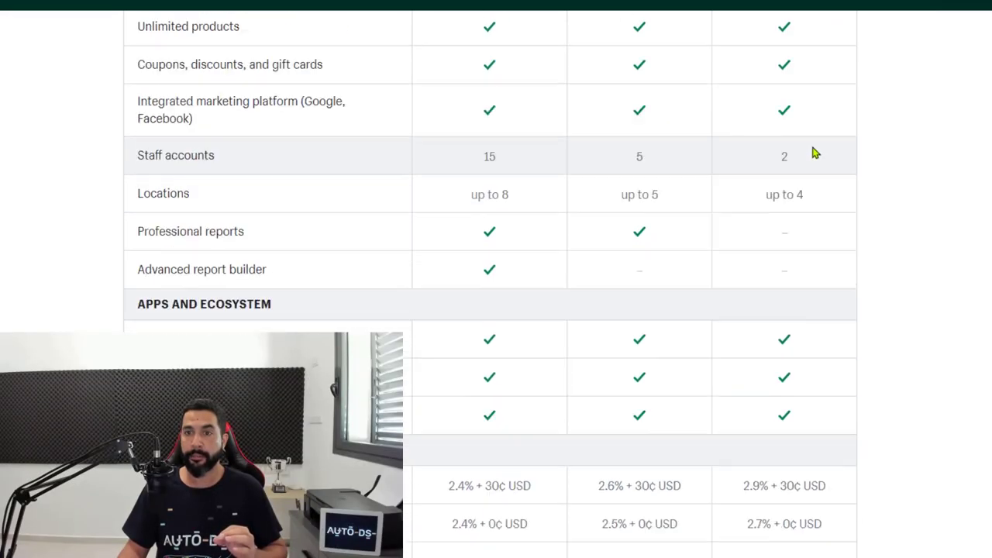
scroll(810, 155, "up", 10)
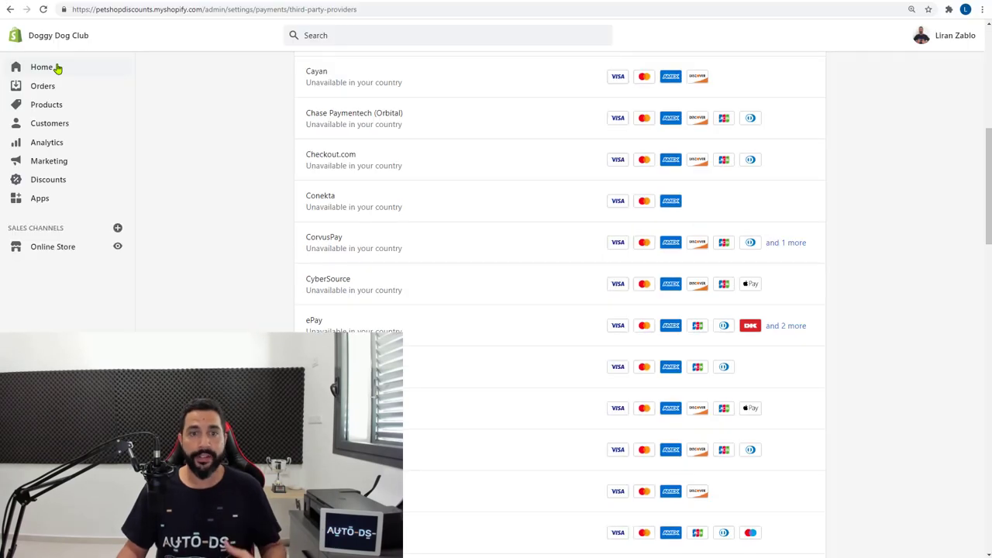
Step: Return to the Doggy Dog Club admin Home page
left_click(43, 67)
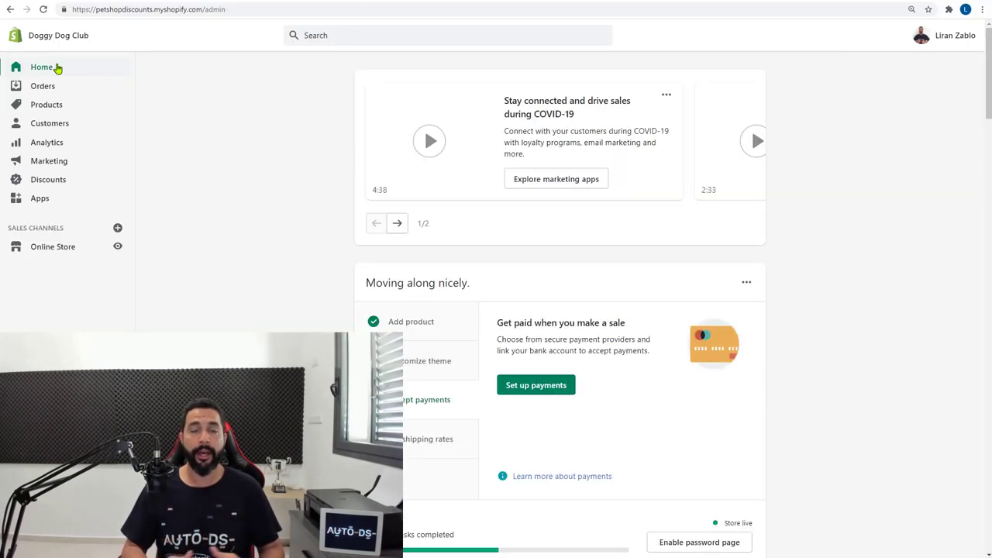